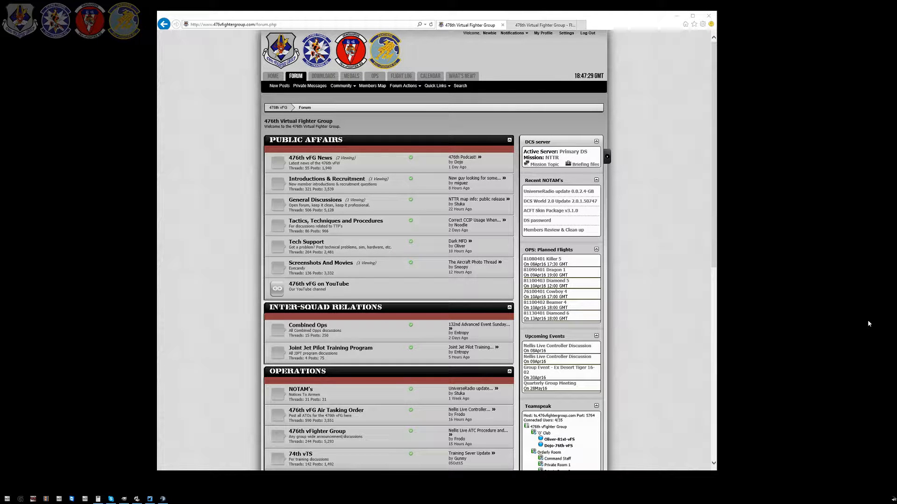
{"action": "left_click", "coordinate": [407, 76]}
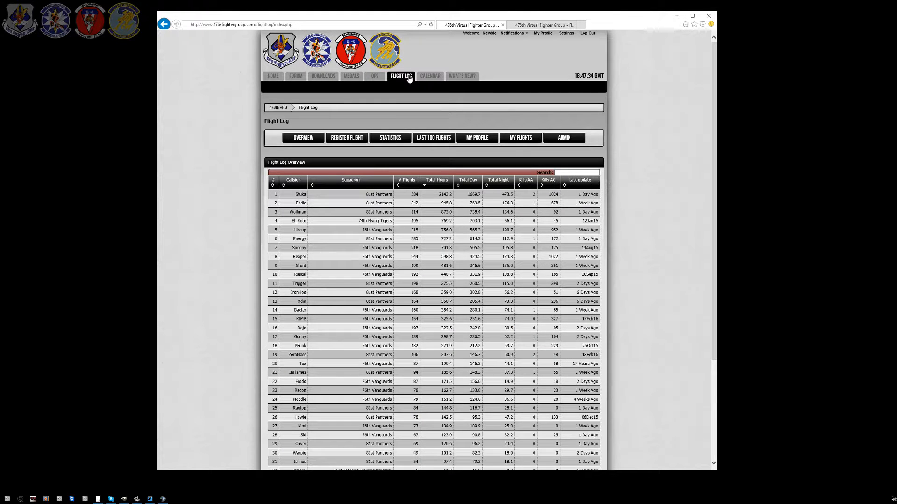
{"action": "left_click", "coordinate": [347, 139]}
{"action": "left_click", "coordinate": [675, 18]}
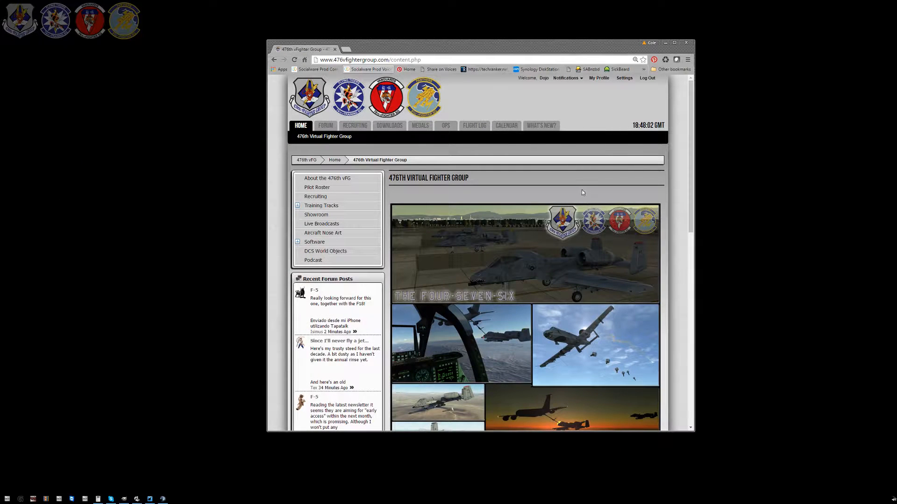
Open the Flight Log's flight registration form and choose SOLO as the wingman
{"action": "left_click", "coordinate": [474, 125]}
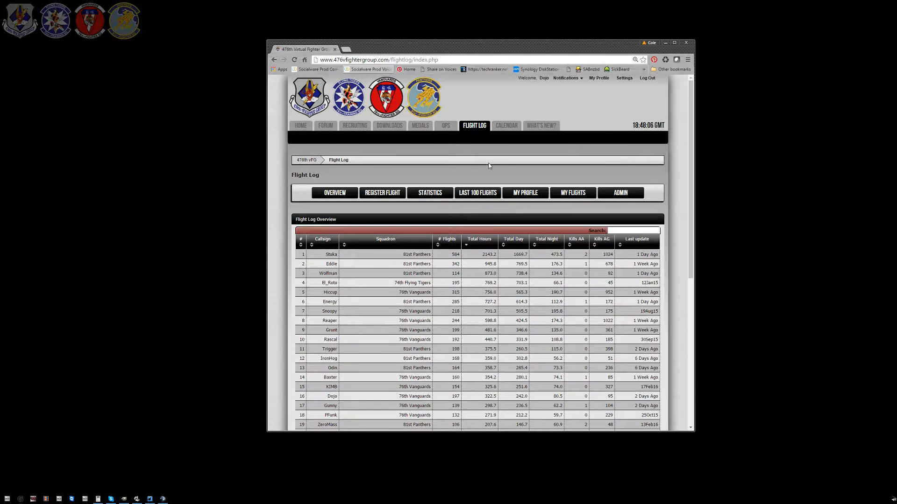
{"action": "left_click", "coordinate": [382, 193]}
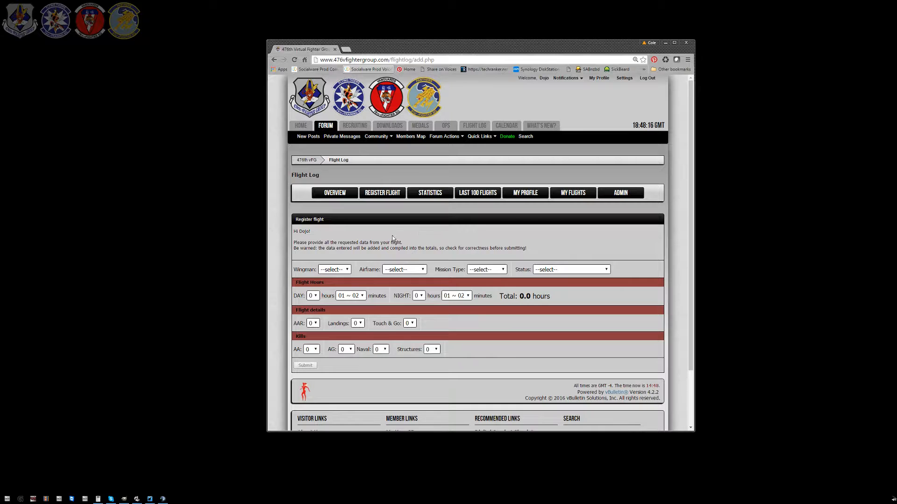
{"action": "left_click", "coordinate": [347, 271]}
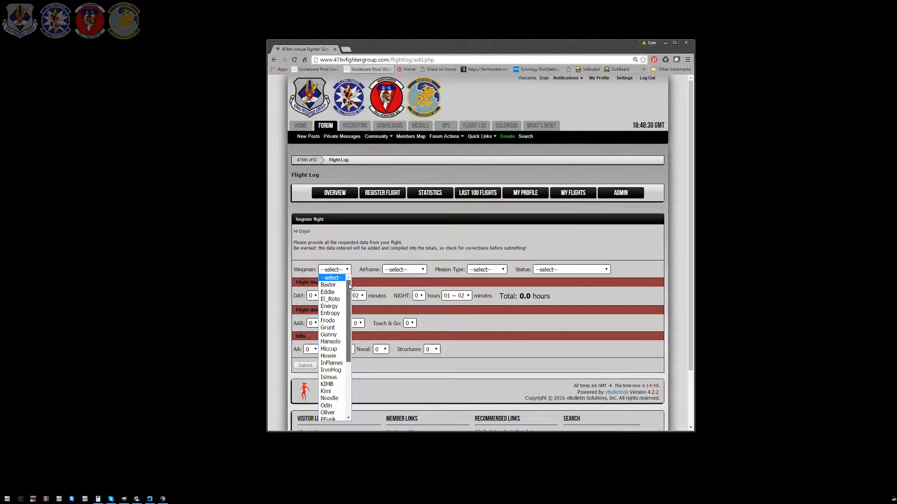
{"action": "left_click_drag", "start_coordinate": [347, 294], "coordinate": [346, 347]}
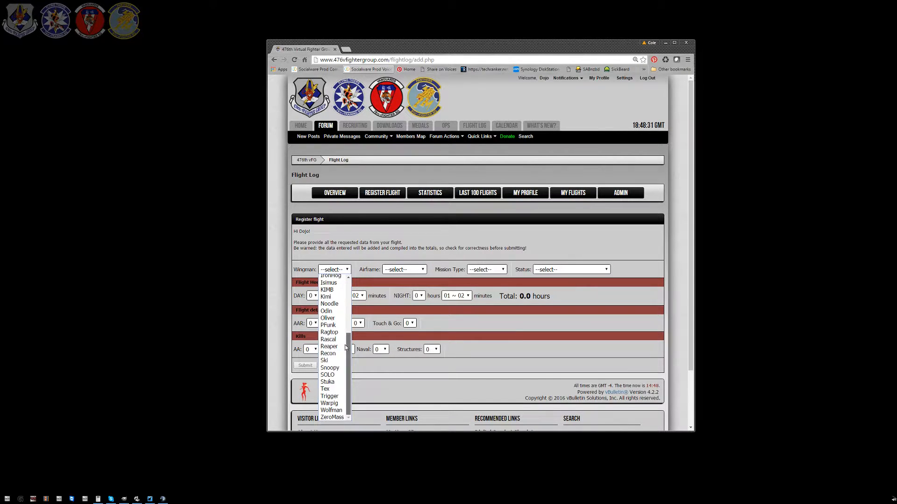
{"action": "left_click", "coordinate": [339, 375]}
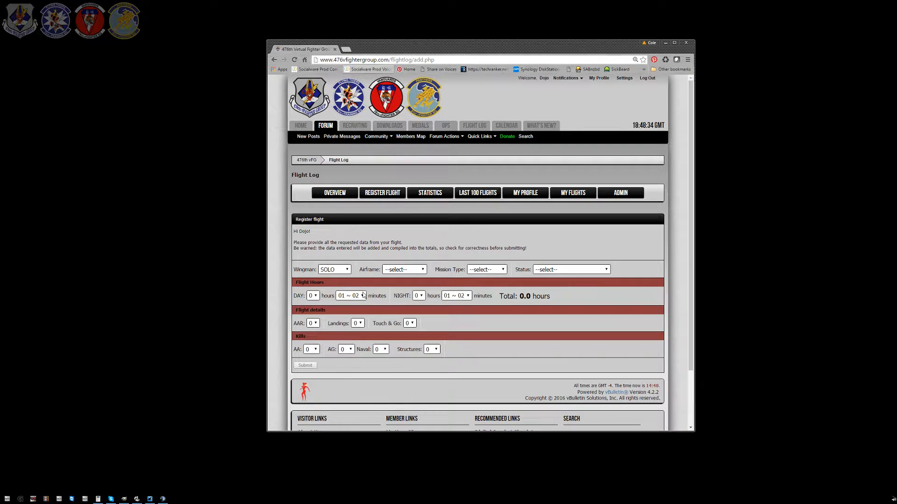
Set the airframe to A-10C, the mission type to Training and the status to Code I - RTB no damage
{"action": "left_click", "coordinate": [424, 273]}
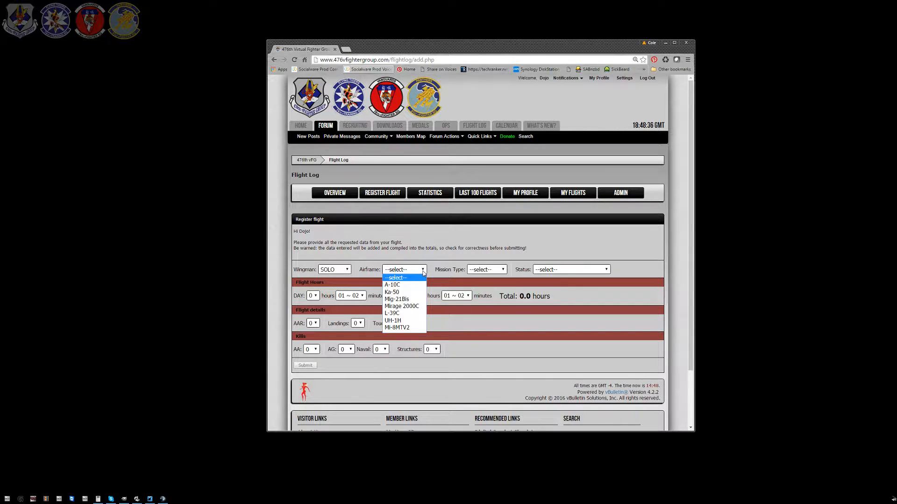
{"action": "left_click", "coordinate": [418, 285]}
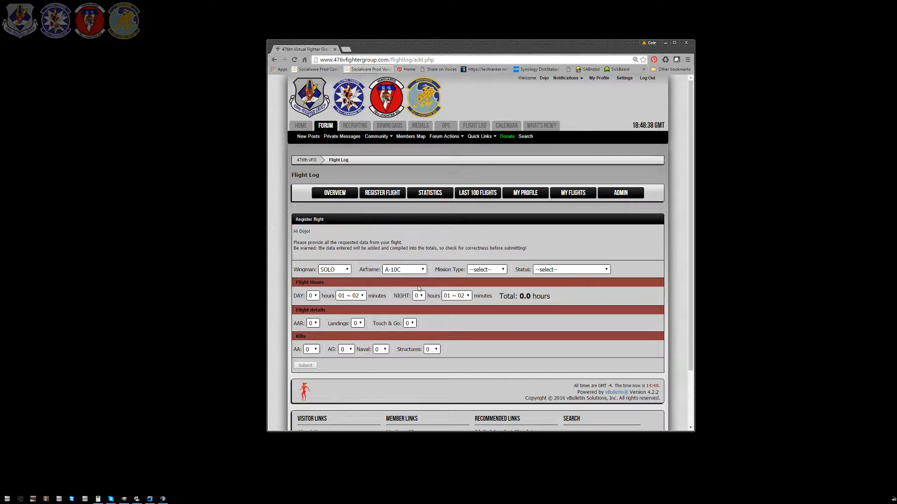
{"action": "left_click", "coordinate": [503, 270]}
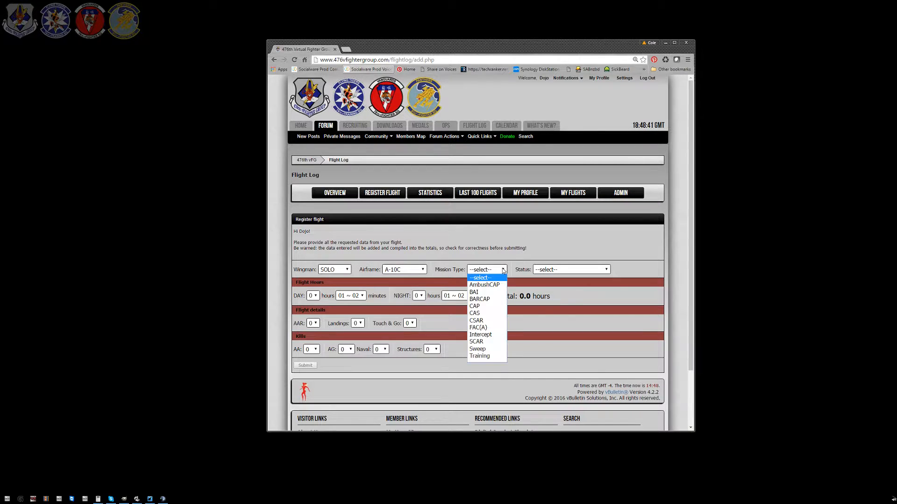
{"action": "left_click", "coordinate": [495, 357]}
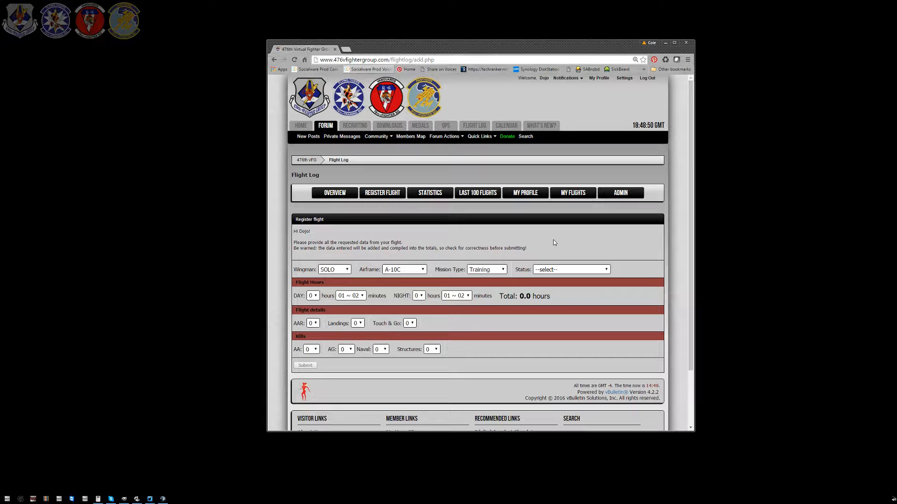
{"action": "left_click", "coordinate": [607, 270]}
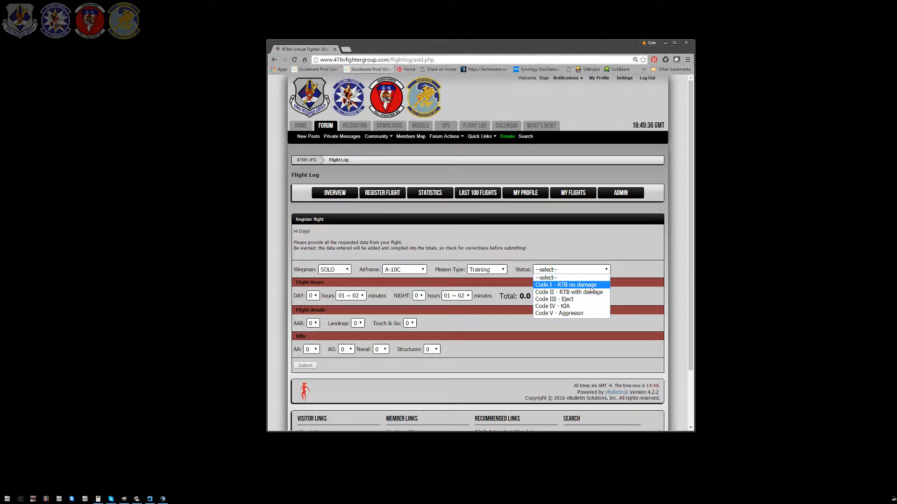
{"action": "left_click", "coordinate": [576, 285]}
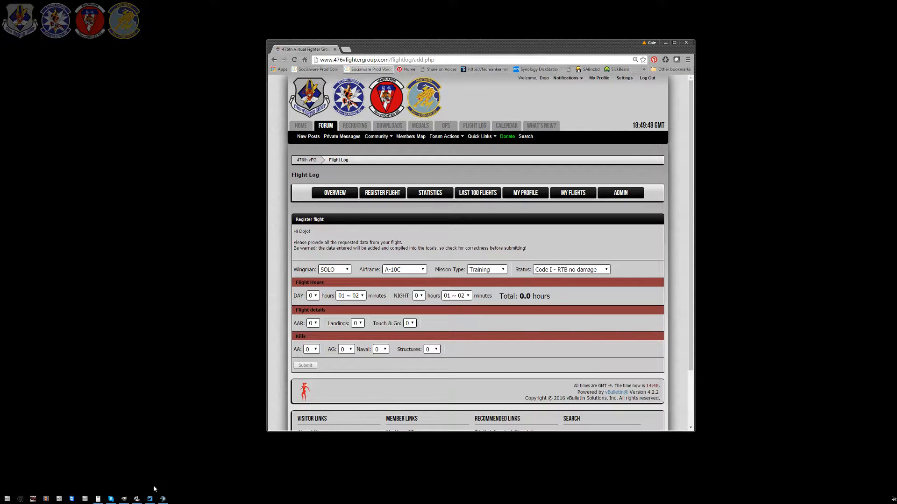
Switch to Tacview, examine the final events in its flight log, and return to the registration form
{"action": "left_click", "coordinate": [150, 499]}
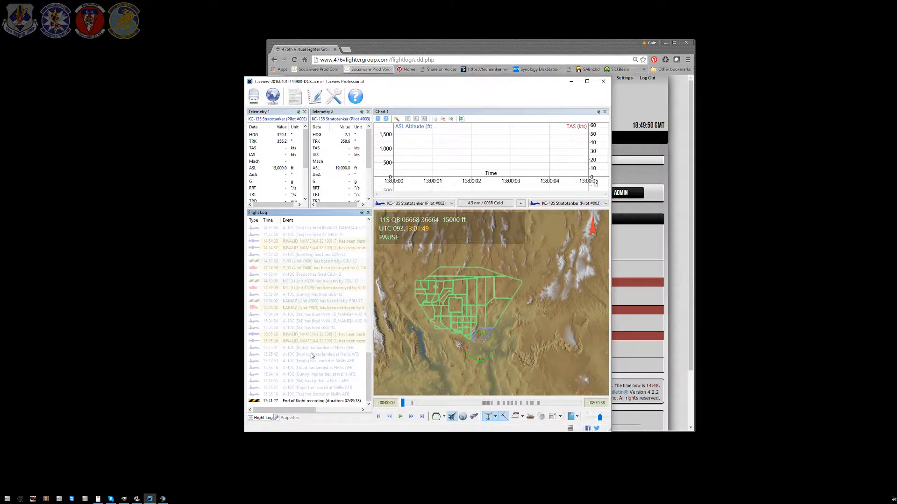
{"action": "left_click_drag", "start_coordinate": [369, 368], "coordinate": [329, 404]}
{"action": "left_click", "coordinate": [571, 82]}
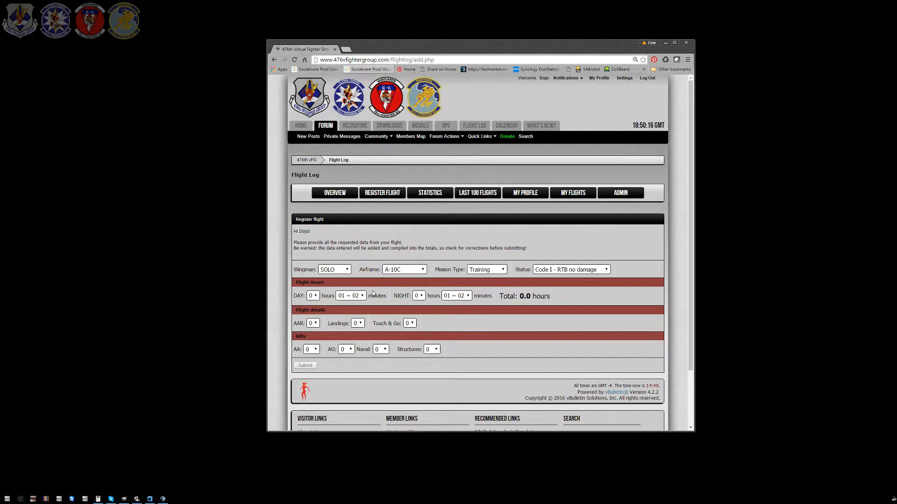
Set the flight hours to 1 day hour and 1 night hour
{"action": "left_click", "coordinate": [314, 297]}
{"action": "left_click", "coordinate": [312, 311]}
{"action": "left_click", "coordinate": [418, 297]}
{"action": "left_click", "coordinate": [417, 311]}
Record 1 AAR, 1 landing and 2 touch-and-goes in the flight details
{"action": "left_click", "coordinate": [313, 325]}
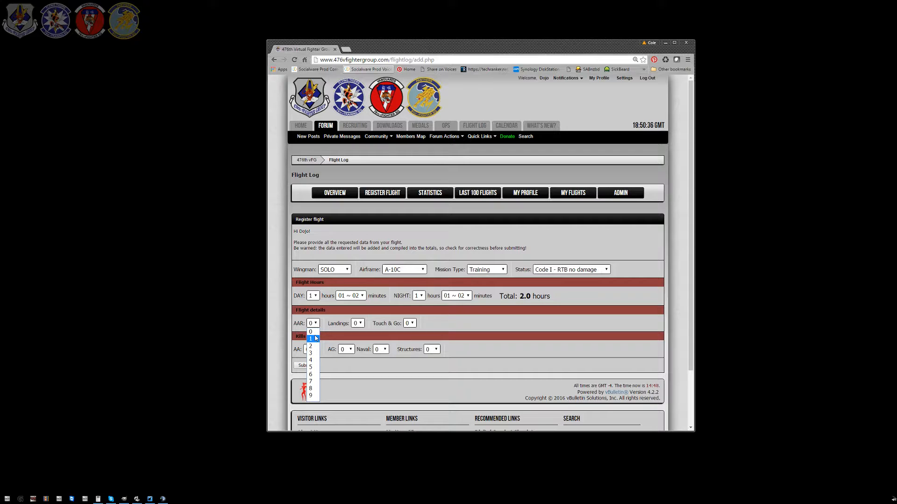
{"action": "key", "text": "Escape"}
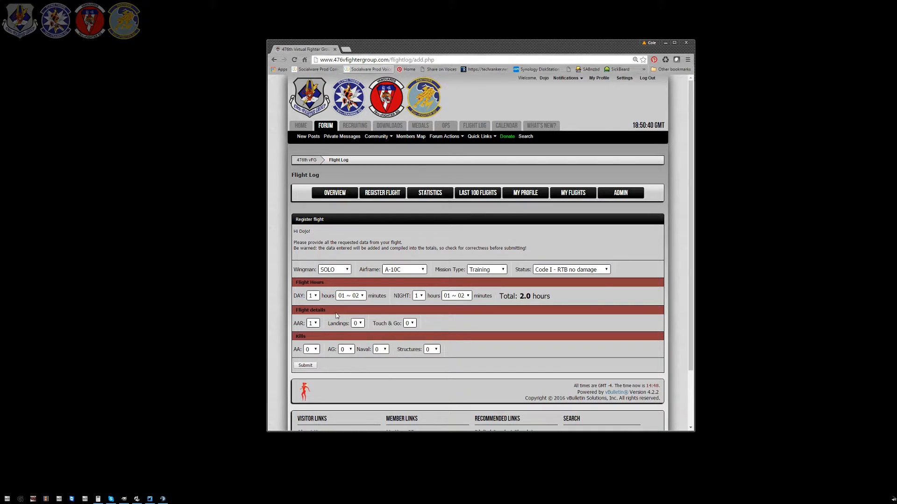
{"action": "left_click", "coordinate": [360, 323]}
{"action": "left_click", "coordinate": [360, 339]}
{"action": "left_click", "coordinate": [410, 324]}
{"action": "left_click", "coordinate": [316, 350]}
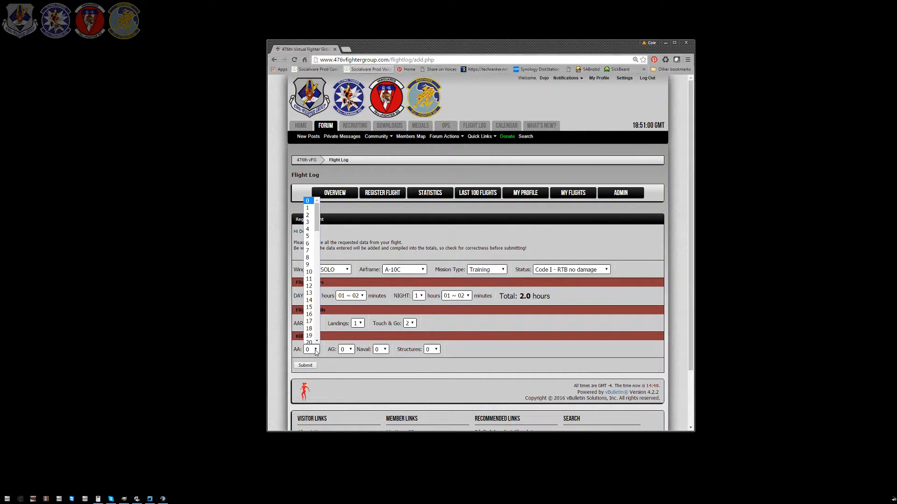
{"action": "left_click", "coordinate": [327, 359]}
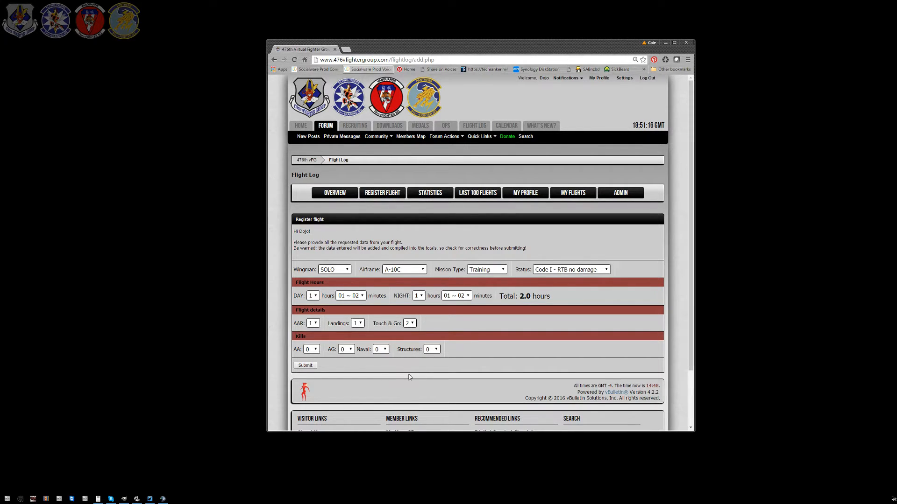
{"action": "left_click", "coordinate": [387, 350]}
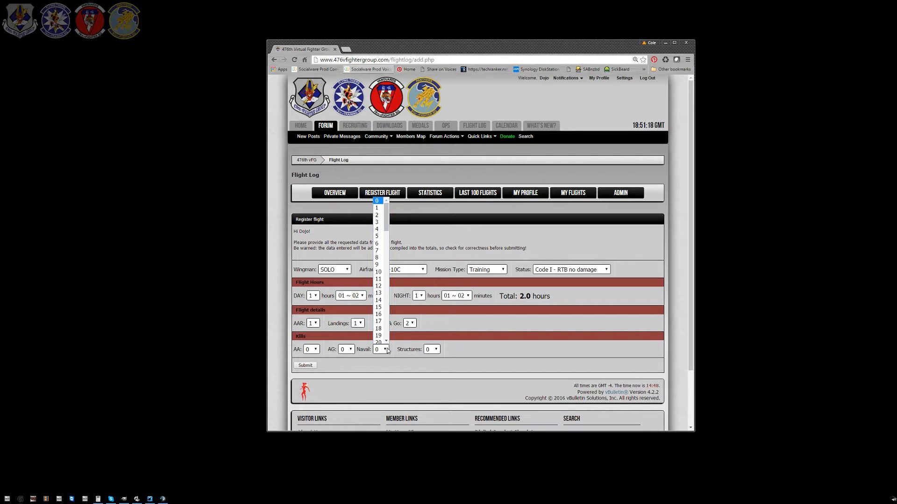
{"action": "left_click", "coordinate": [473, 341]}
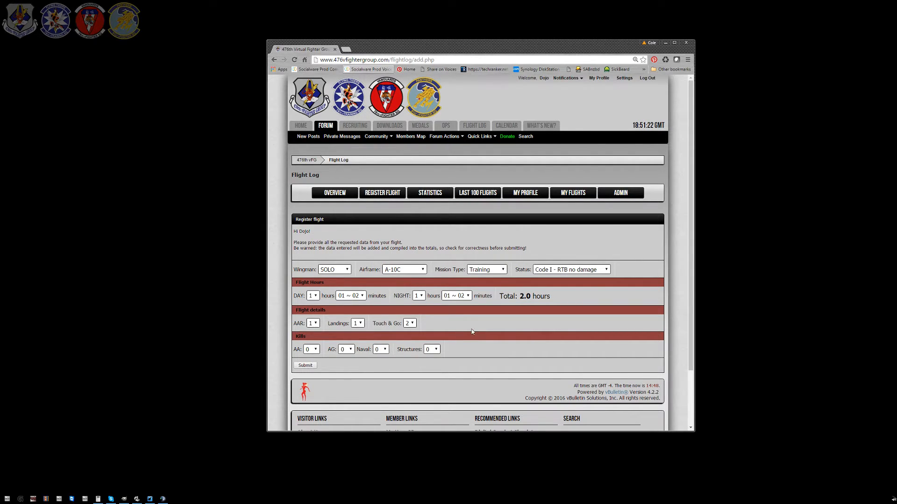
Review the pilot totals in the Flight Log overview and the group's overall and monthly flight statistics
{"action": "left_click", "coordinate": [338, 200]}
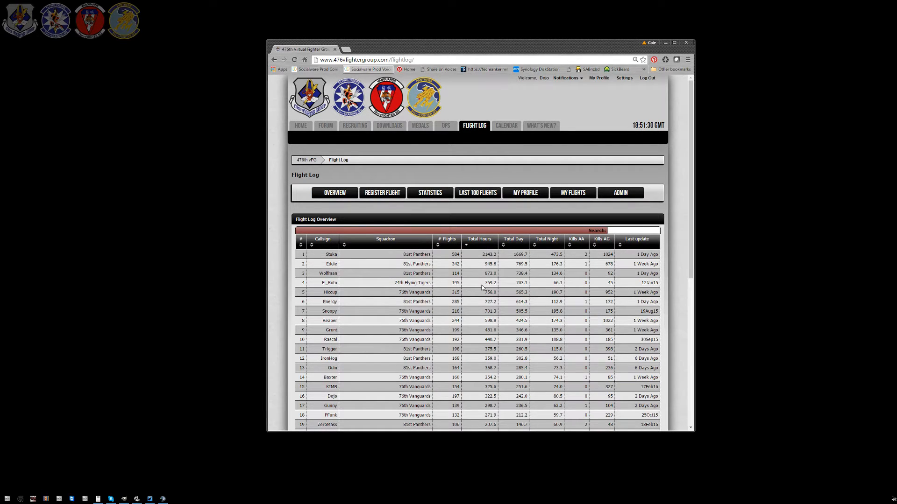
{"action": "scroll", "coordinate": [483, 288], "scroll_direction": "down", "scroll_amount": 3}
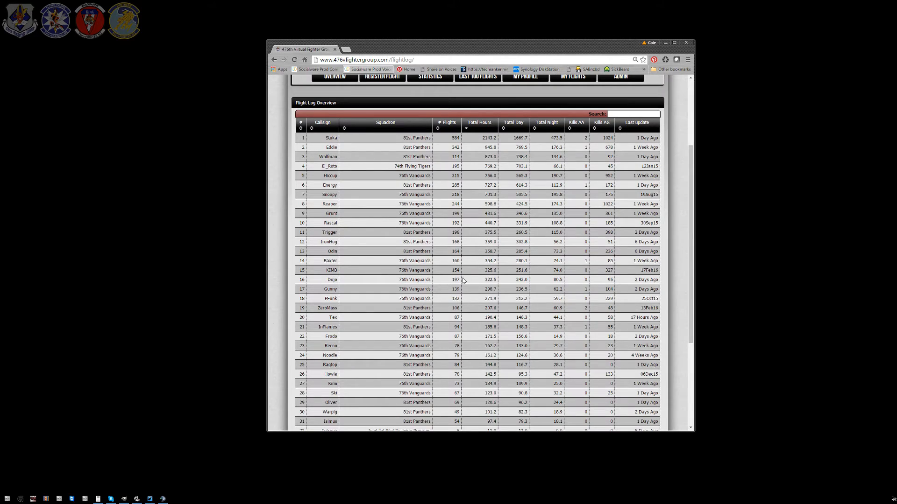
{"action": "scroll", "coordinate": [464, 280], "scroll_direction": "down", "scroll_amount": 3}
{"action": "scroll", "coordinate": [462, 281], "scroll_direction": "up", "scroll_amount": 6}
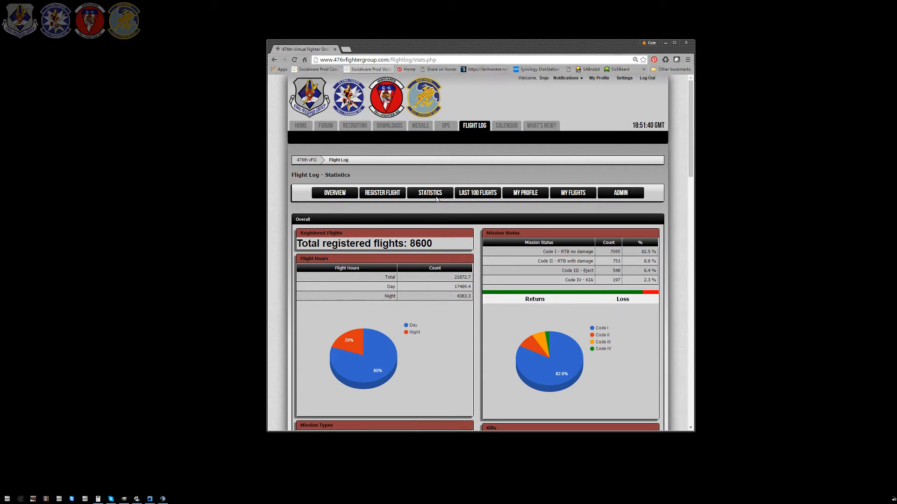
{"action": "scroll", "coordinate": [451, 227], "scroll_direction": "down", "scroll_amount": 3}
{"action": "scroll", "coordinate": [452, 230], "scroll_direction": "down", "scroll_amount": 5}
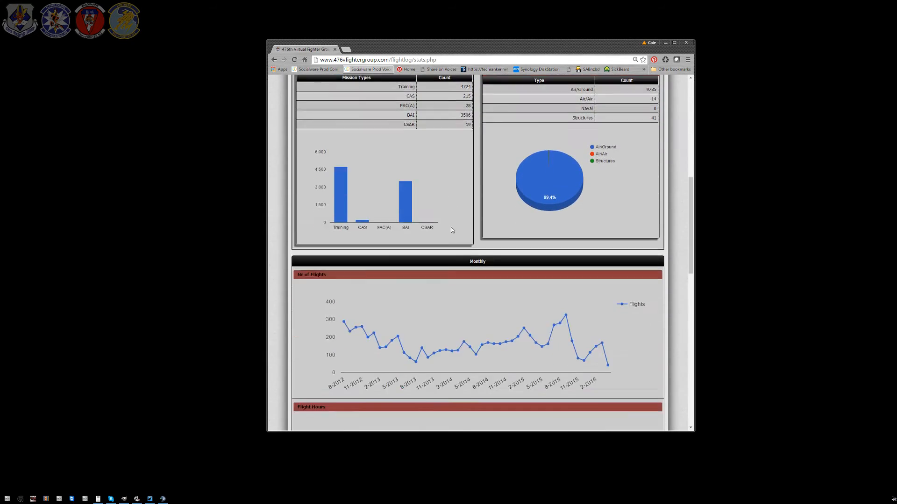
{"action": "scroll", "coordinate": [452, 230], "scroll_direction": "up", "scroll_amount": 8}
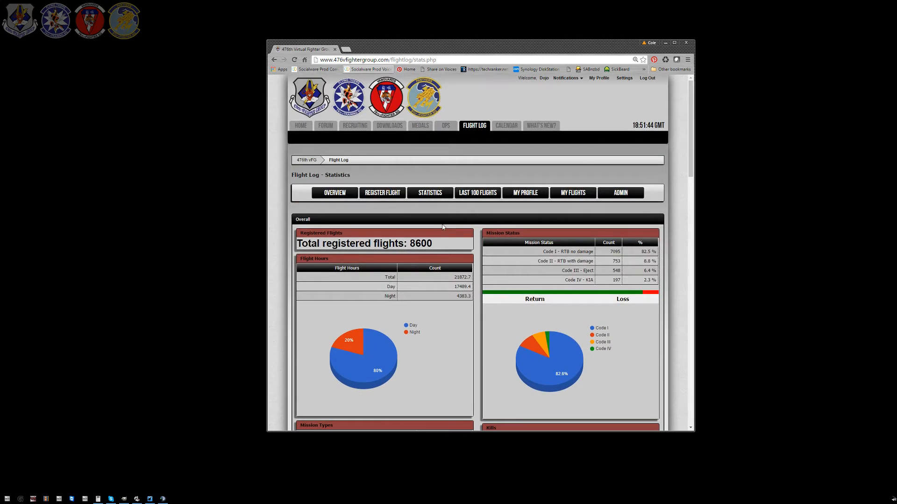
Open the list of the last 100 flights and look through its entries
{"action": "left_click", "coordinate": [483, 196]}
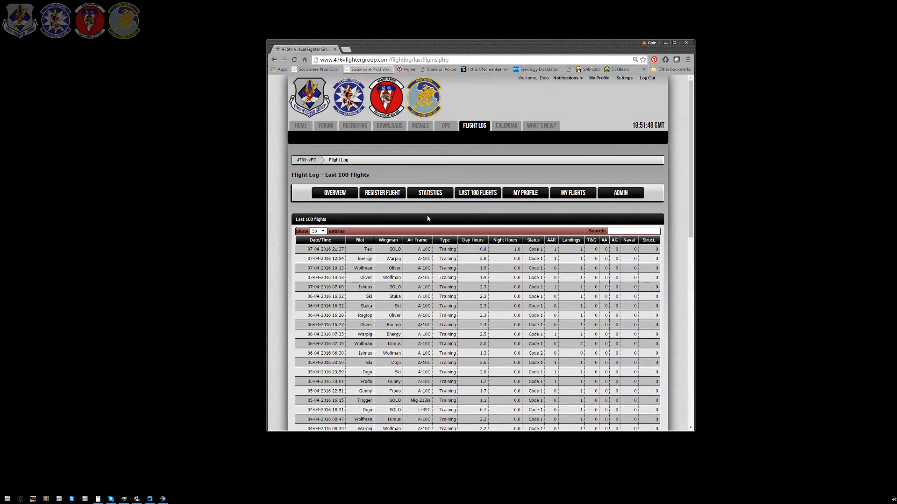
{"action": "scroll", "coordinate": [427, 218], "scroll_direction": "down", "scroll_amount": 2}
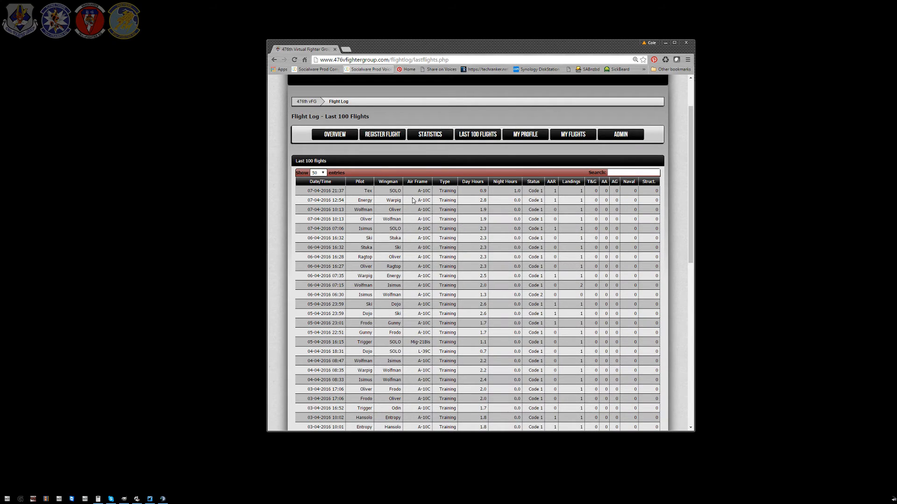
{"action": "scroll", "coordinate": [414, 206], "scroll_direction": "down", "scroll_amount": 2}
{"action": "scroll", "coordinate": [443, 256], "scroll_direction": "down", "scroll_amount": 2}
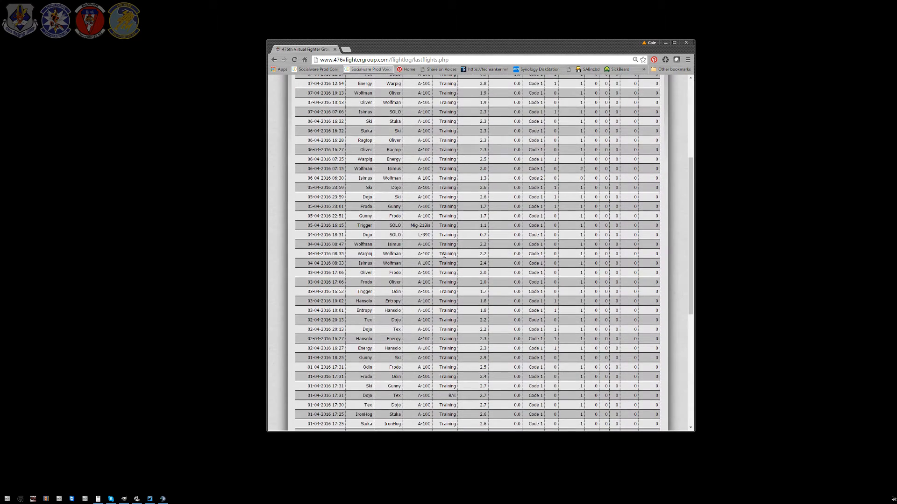
{"action": "scroll", "coordinate": [443, 255], "scroll_direction": "up", "scroll_amount": 4}
Open your own flight log profile and examine its wingmen, flight hours, kills, airframes, mission types and mission status
{"action": "left_click", "coordinate": [528, 136]}
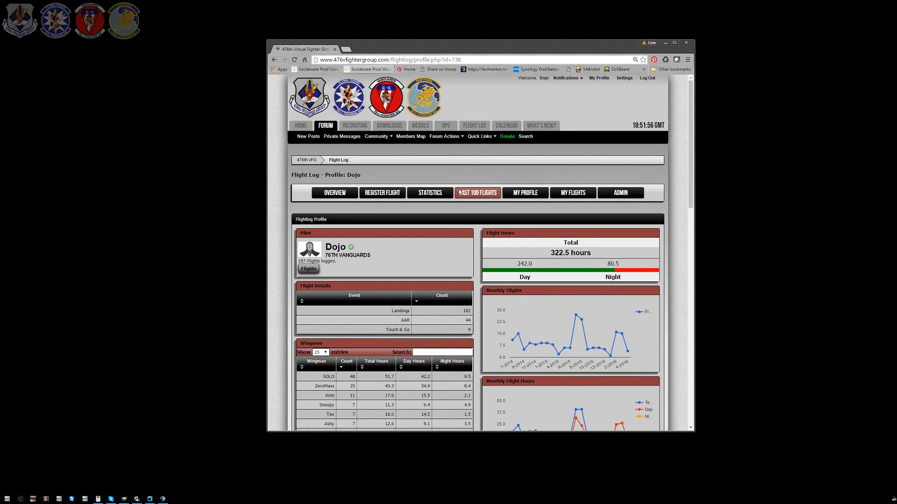
{"action": "scroll", "coordinate": [558, 243], "scroll_direction": "down", "scroll_amount": 3}
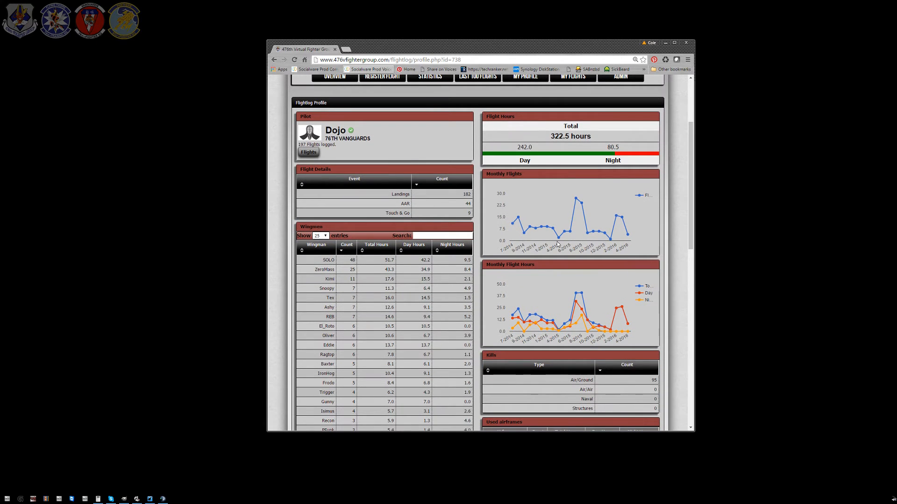
{"action": "scroll", "coordinate": [584, 278], "scroll_direction": "down", "scroll_amount": 2}
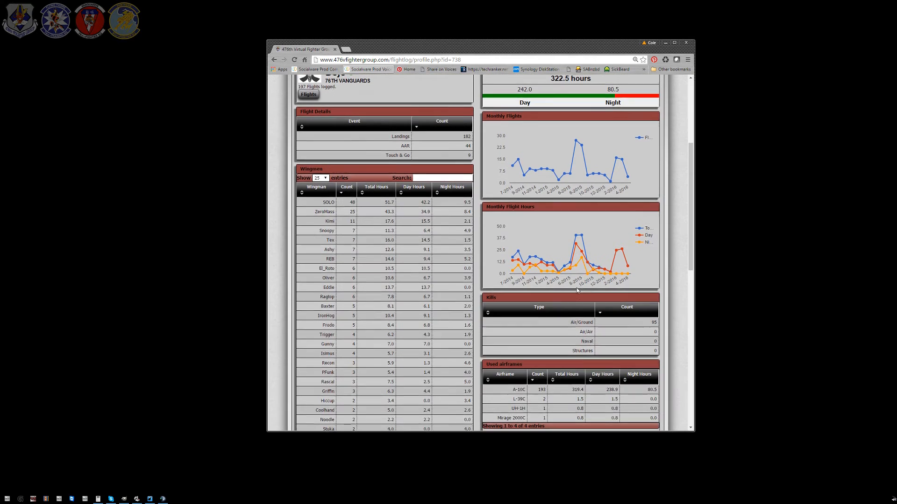
{"action": "scroll", "coordinate": [577, 291], "scroll_direction": "down", "scroll_amount": 2}
{"action": "scroll", "coordinate": [573, 360], "scroll_direction": "down", "scroll_amount": 2}
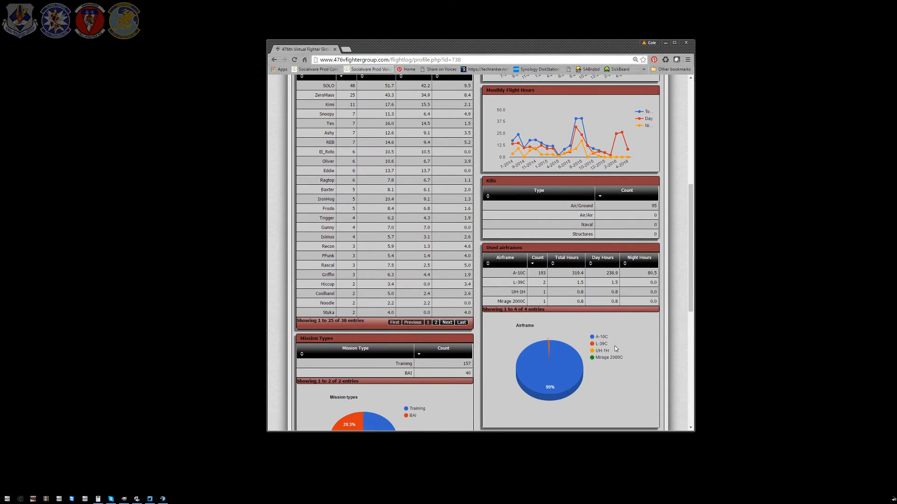
{"action": "scroll", "coordinate": [615, 349], "scroll_direction": "down", "scroll_amount": 3}
{"action": "scroll", "coordinate": [588, 358], "scroll_direction": "down", "scroll_amount": 3}
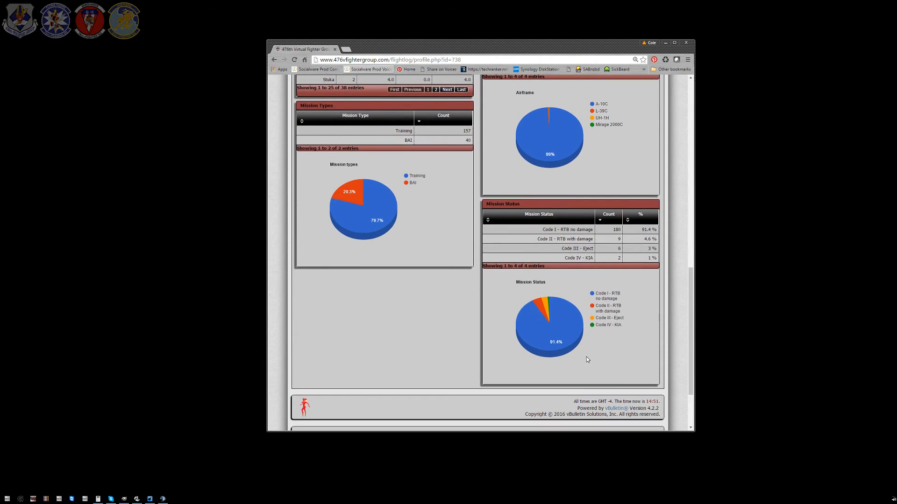
{"action": "scroll", "coordinate": [593, 333], "scroll_direction": "up", "scroll_amount": 15}
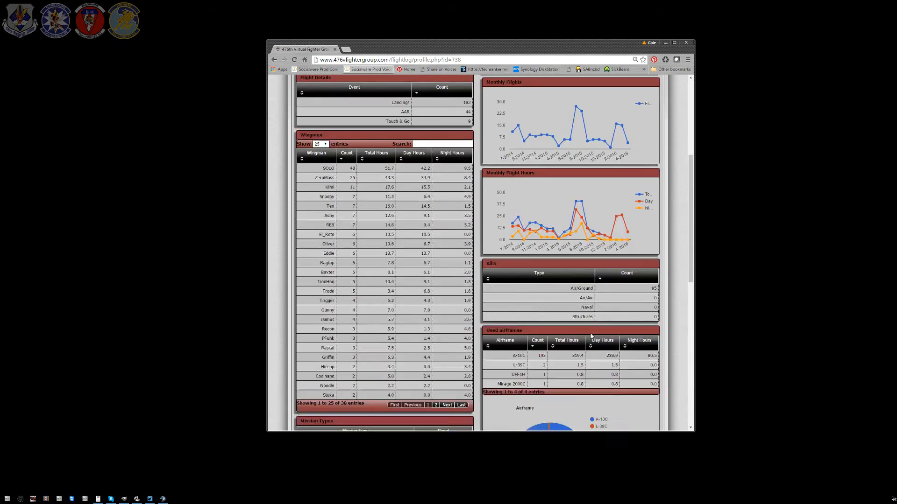
{"action": "scroll", "coordinate": [589, 335], "scroll_direction": "up", "scroll_amount": 1}
Open your own logged flights and look through the flight entries
{"action": "left_click", "coordinate": [574, 193]}
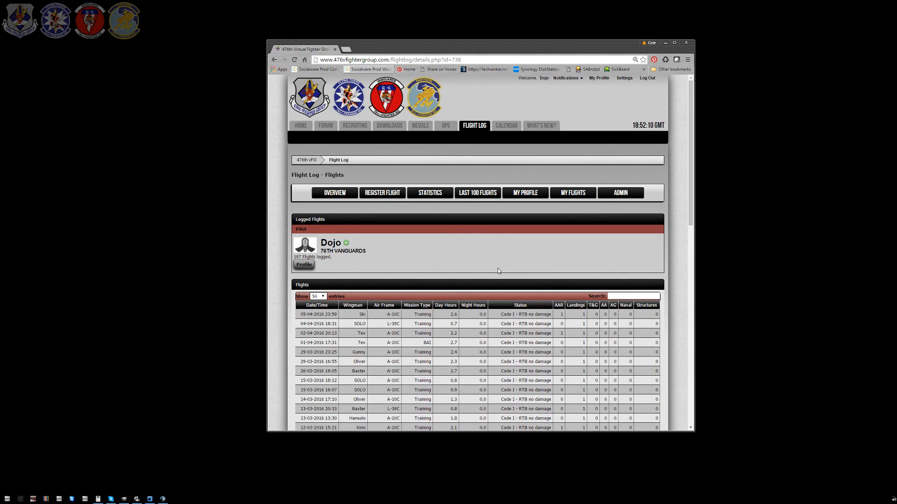
{"action": "scroll", "coordinate": [540, 280], "scroll_direction": "down", "scroll_amount": 3}
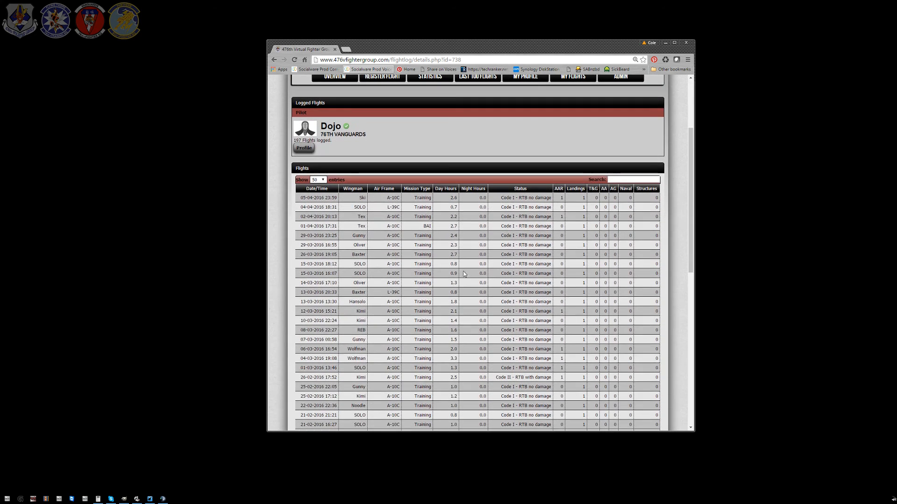
{"action": "scroll", "coordinate": [387, 232], "scroll_direction": "down", "scroll_amount": 1}
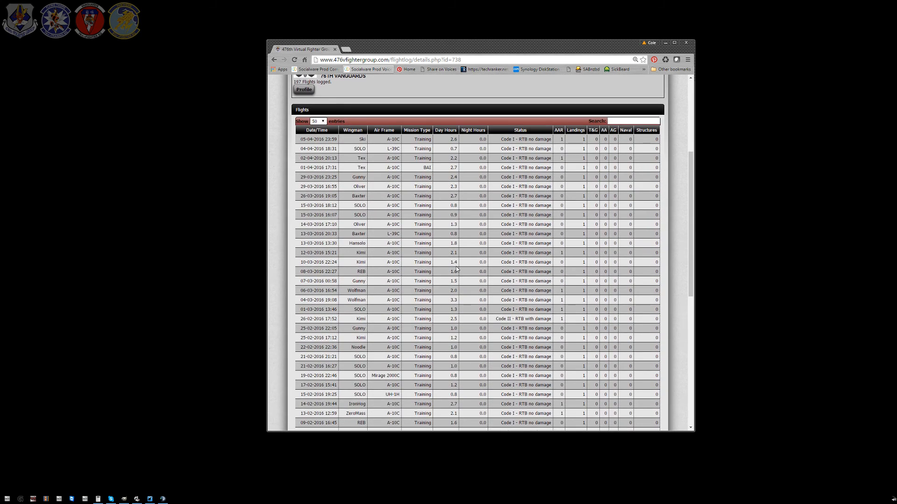
{"action": "scroll", "coordinate": [457, 270], "scroll_direction": "down", "scroll_amount": 8}
{"action": "scroll", "coordinate": [456, 270], "scroll_direction": "up", "scroll_amount": 7}
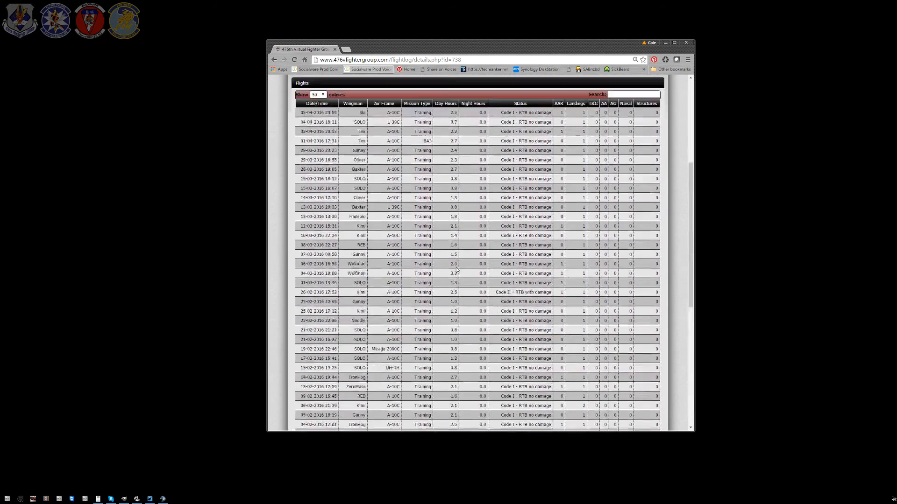
{"action": "scroll", "coordinate": [456, 269], "scroll_direction": "up", "scroll_amount": 4}
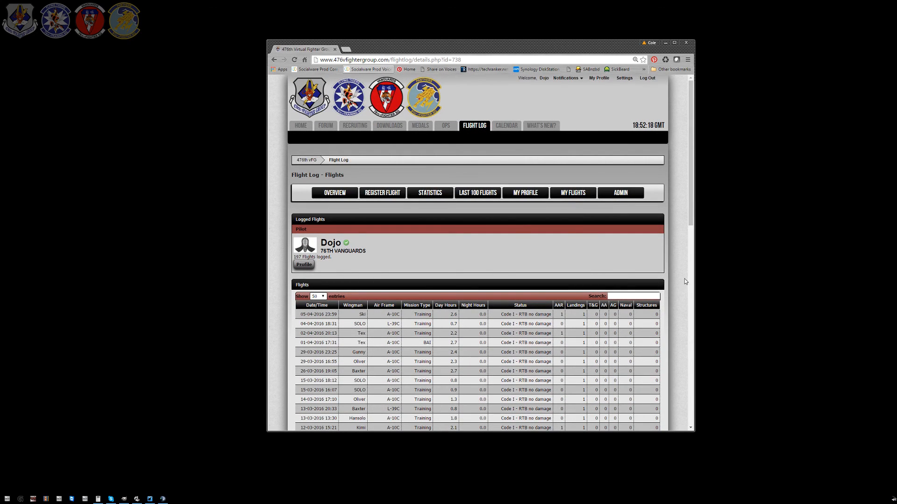